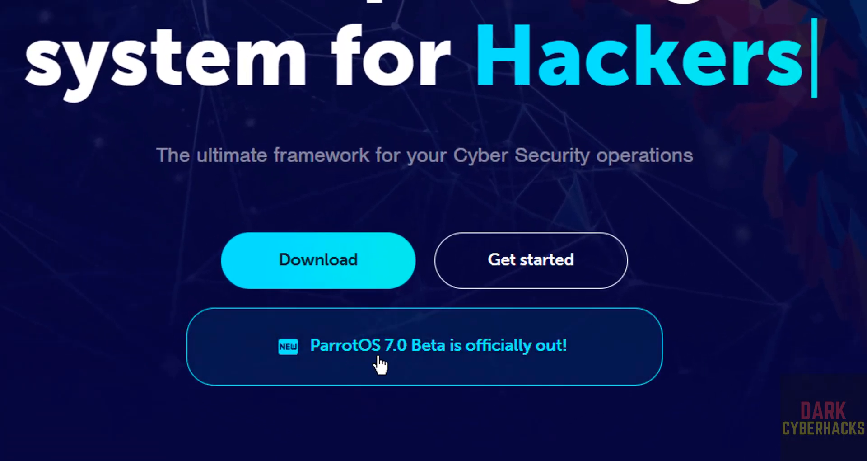
Open the ParrotOS 7.0 Beta announcement, follow its download link, and start downloading Parrot-security-7.0-beta1110_amd64.iso
{"action": "left_click", "coordinate": [443, 355]}
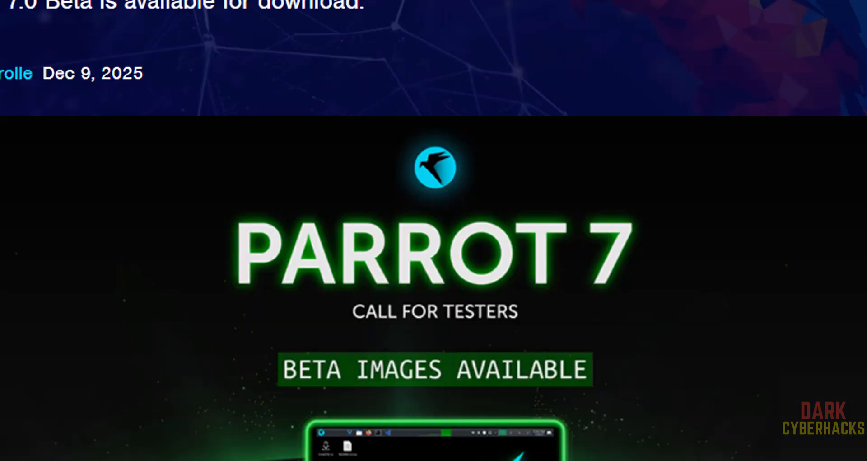
{"action": "scroll", "coordinate": [433, 226], "scroll_direction": "down", "scroll_amount": 15}
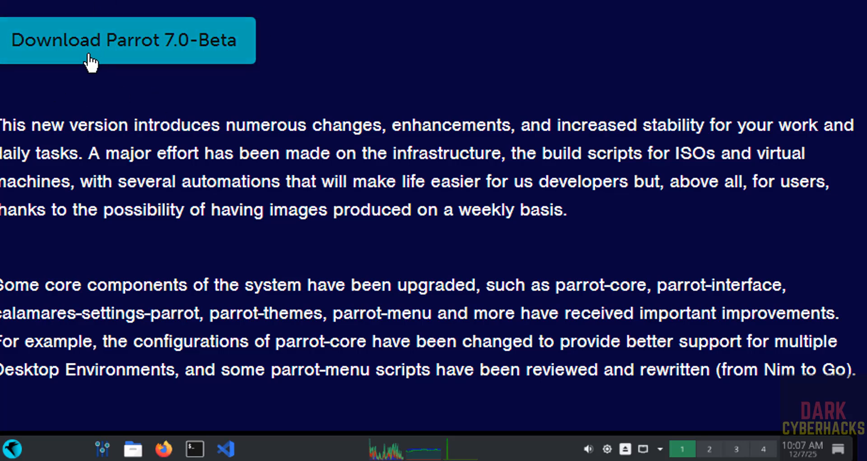
{"action": "left_click", "coordinate": [171, 63]}
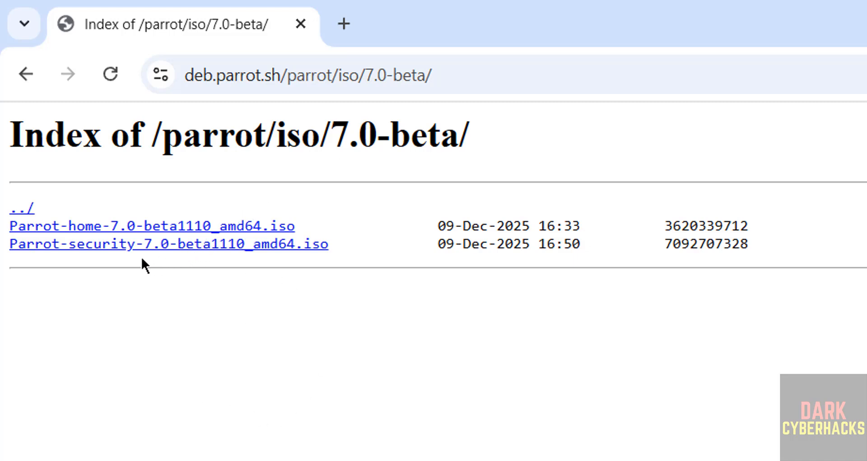
{"action": "left_click", "coordinate": [164, 247]}
Cancel the duplicate download Parrot-security-7.0-beta1110_amd64 (1).iso and remove it from the download history
{"action": "key", "text": "ctrl+j"}
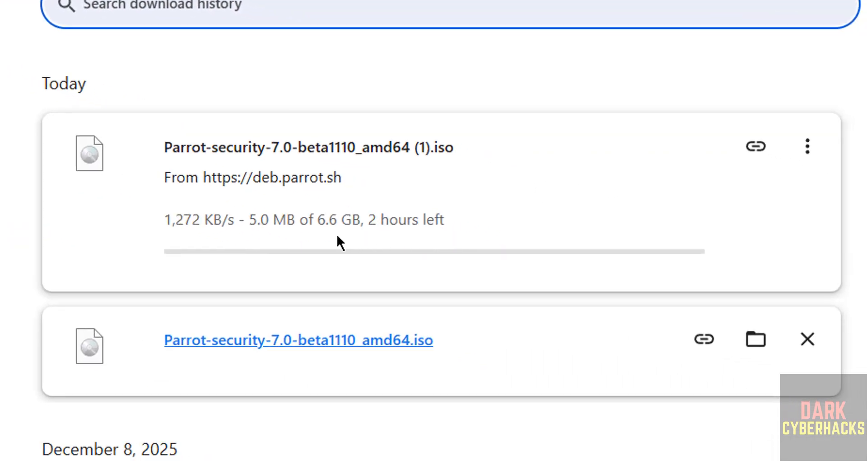
{"action": "left_click", "coordinate": [791, 141]}
{"action": "left_click", "coordinate": [749, 199]}
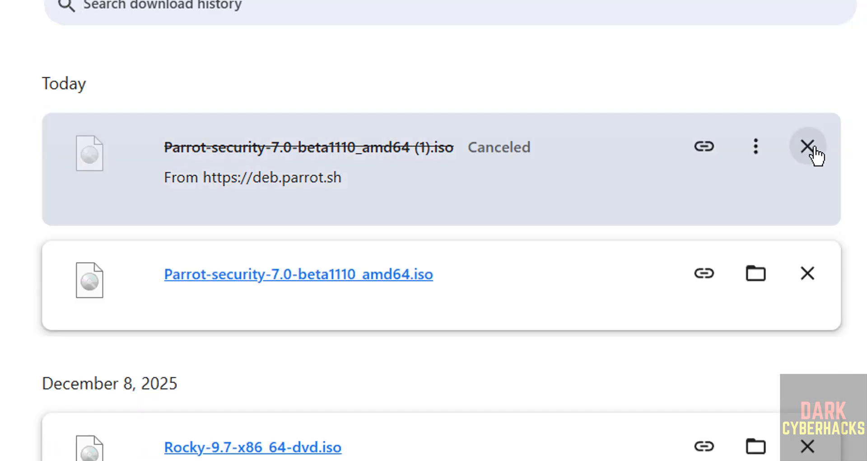
{"action": "left_click", "coordinate": [814, 154]}
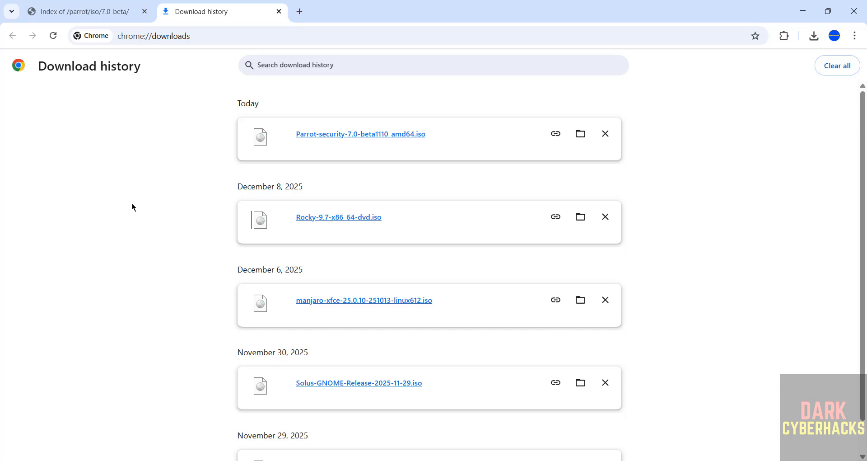
Find Oracle VirtualBox among the installed programs and switch to it
{"action": "key", "text": "super"}
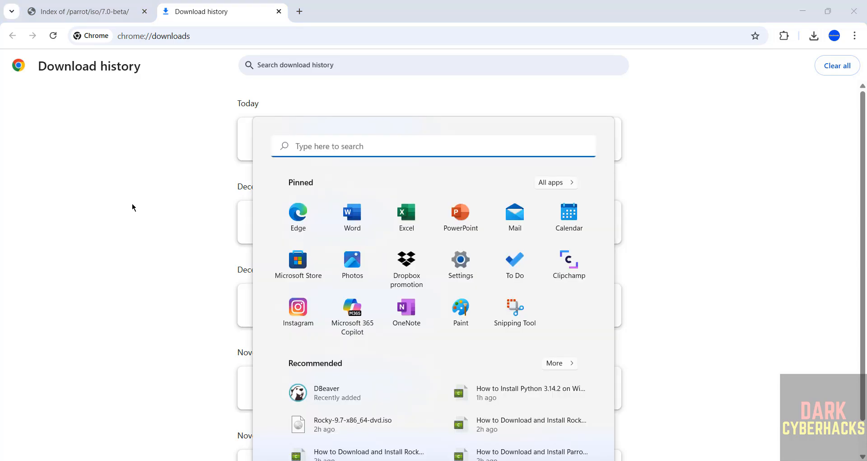
{"action": "type", "text": "virtual"}
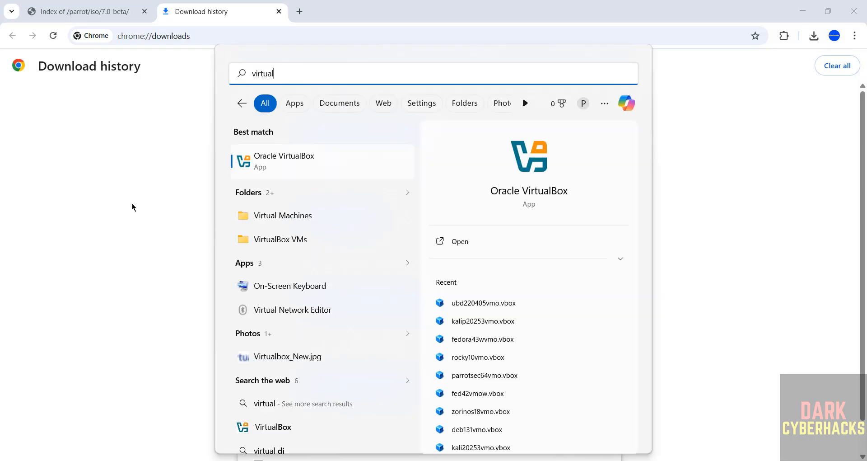
{"action": "left_click", "coordinate": [309, 162]}
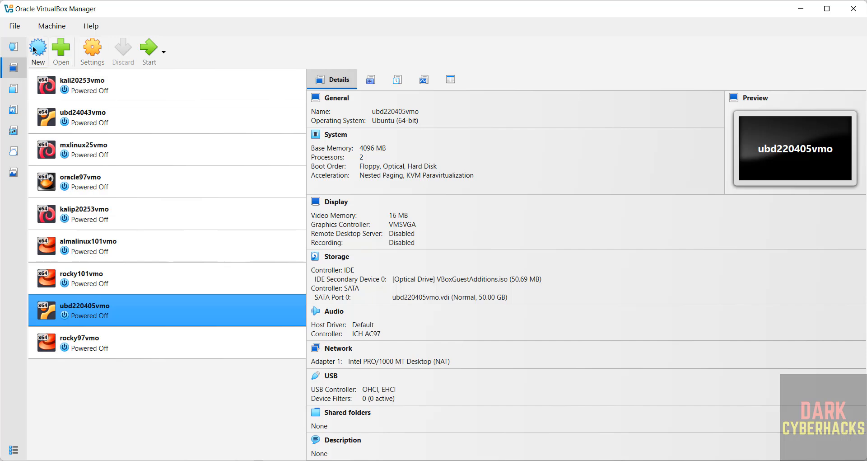
Start a new virtual machine and name it parrto70vmobeta
{"action": "left_click", "coordinate": [54, 27]}
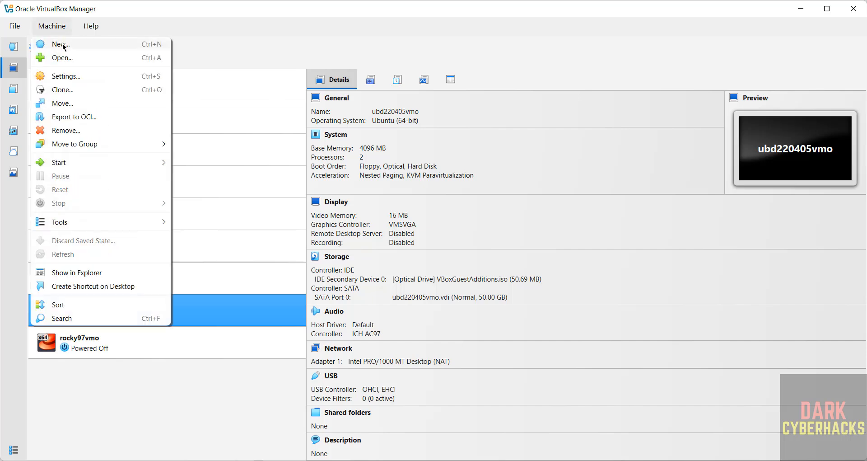
{"action": "left_click", "coordinate": [63, 44]}
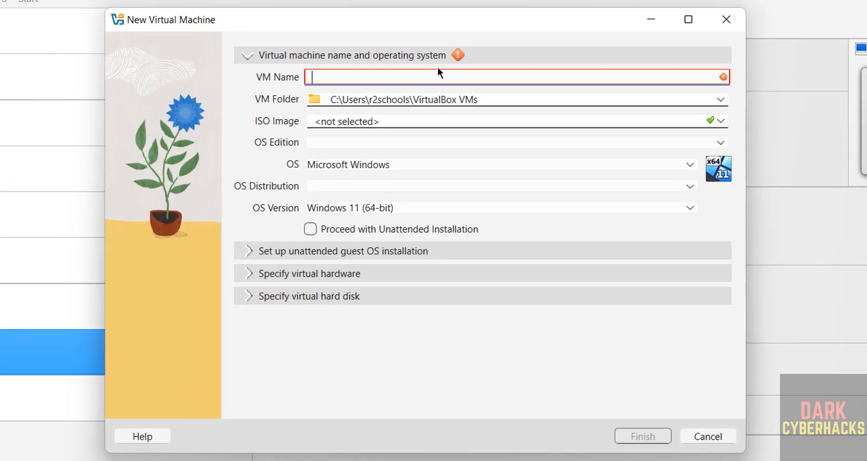
{"action": "type", "text": "parrto70"}
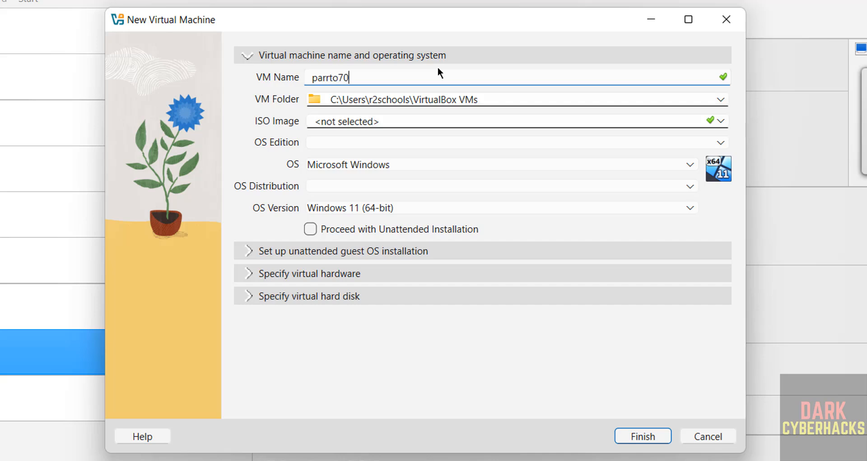
{"action": "type", "text": "vmobeta"}
{"action": "key", "text": "ctrl+a"}
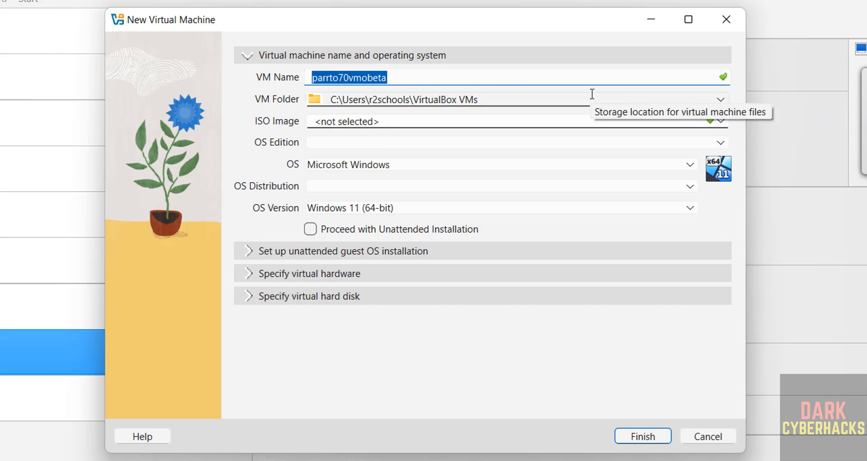
Create a folder named parrto70vmobeta inside E:\VMS and set it as the VM folder
{"action": "left_click", "coordinate": [722, 99]}
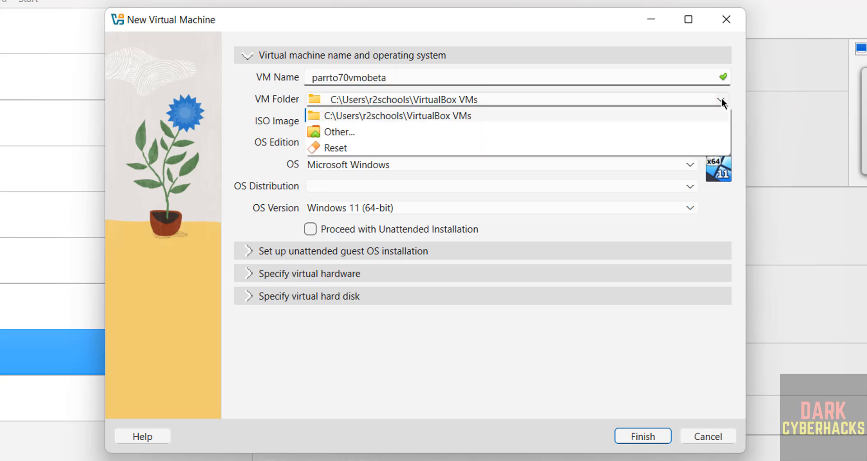
{"action": "left_click", "coordinate": [386, 130]}
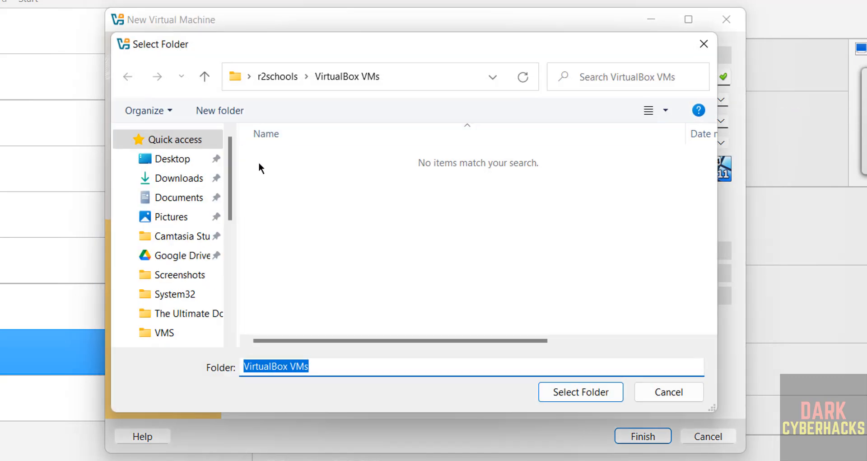
{"action": "left_click", "coordinate": [231, 256]}
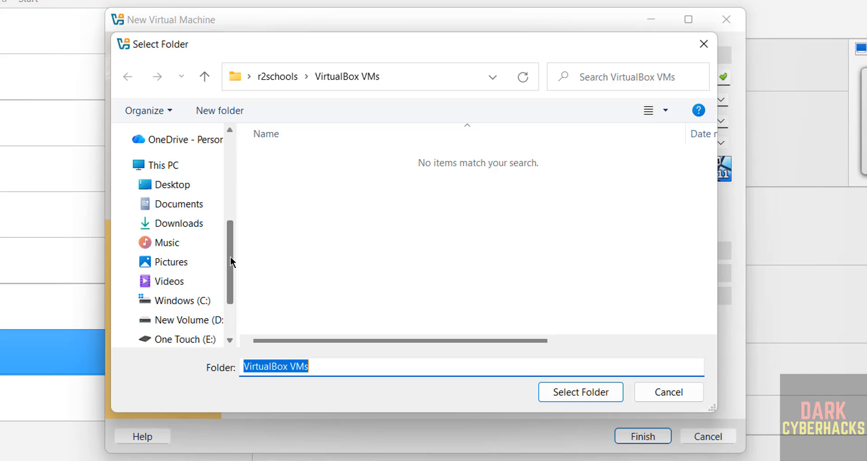
{"action": "scroll", "coordinate": [217, 286], "scroll_direction": "down", "scroll_amount": 4}
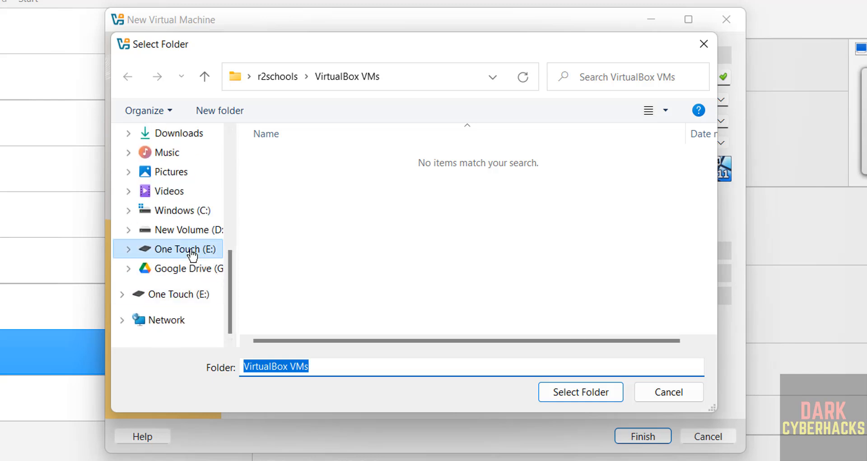
{"action": "left_click", "coordinate": [191, 251]}
{"action": "double_click", "coordinate": [296, 318]}
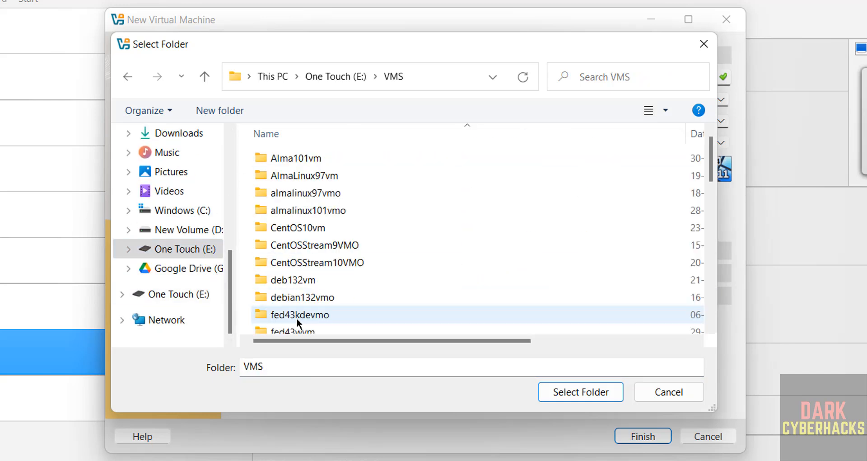
{"action": "left_click", "coordinate": [232, 111]}
{"action": "type", "text": "parrto70vmobeta"}
{"action": "key", "text": "Return"}
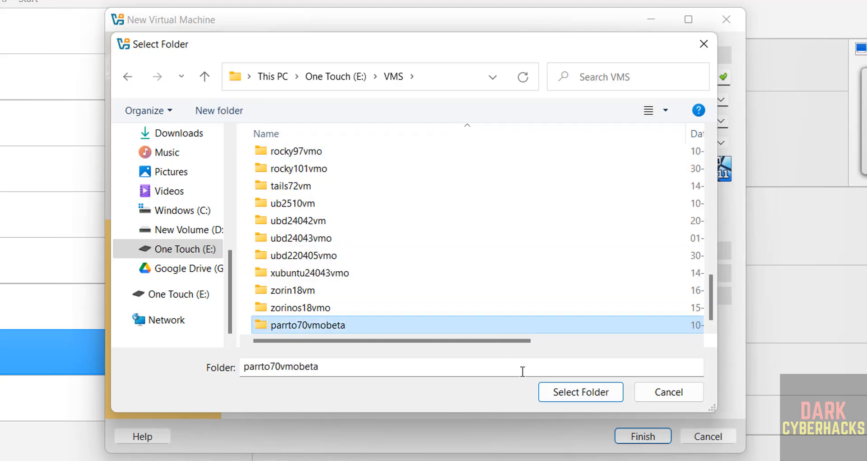
{"action": "left_click", "coordinate": [561, 394]}
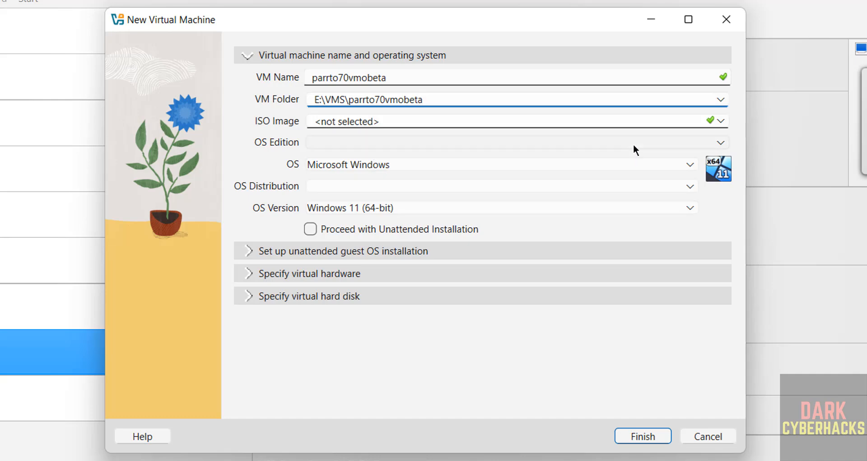
Choose Parrot-security-7.0-beta1110_amd64.iso from Downloads as the virtual machine's ISO image
{"action": "left_click", "coordinate": [720, 120]}
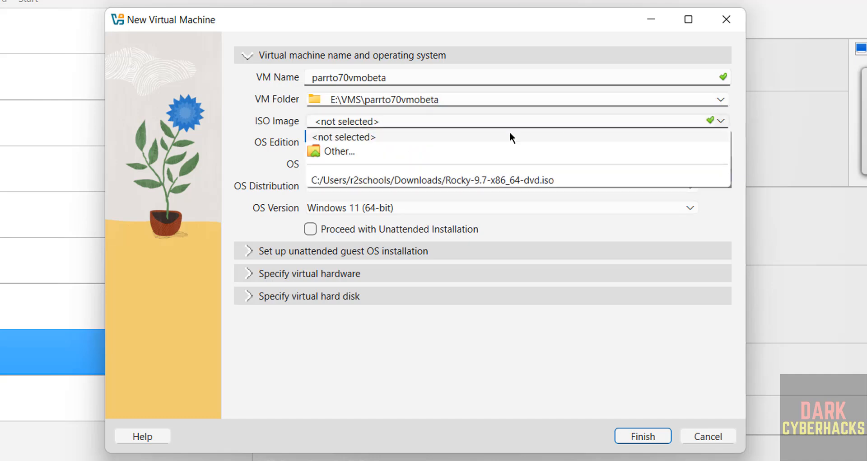
{"action": "left_click", "coordinate": [351, 151]}
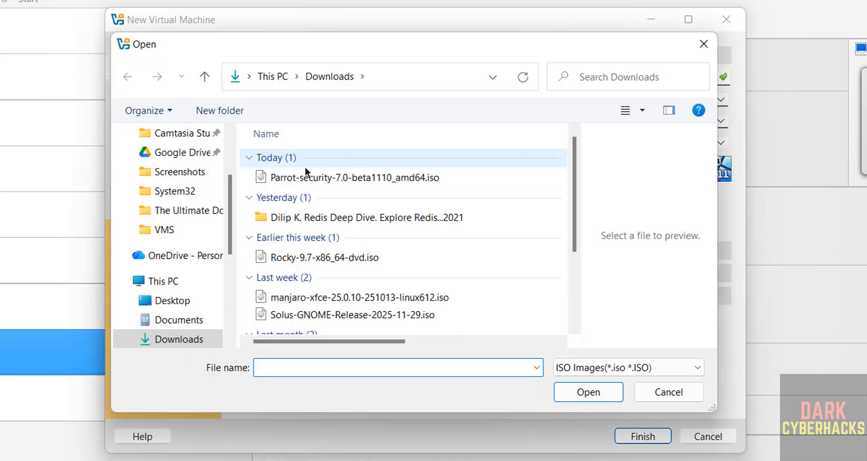
{"action": "left_click", "coordinate": [303, 177]}
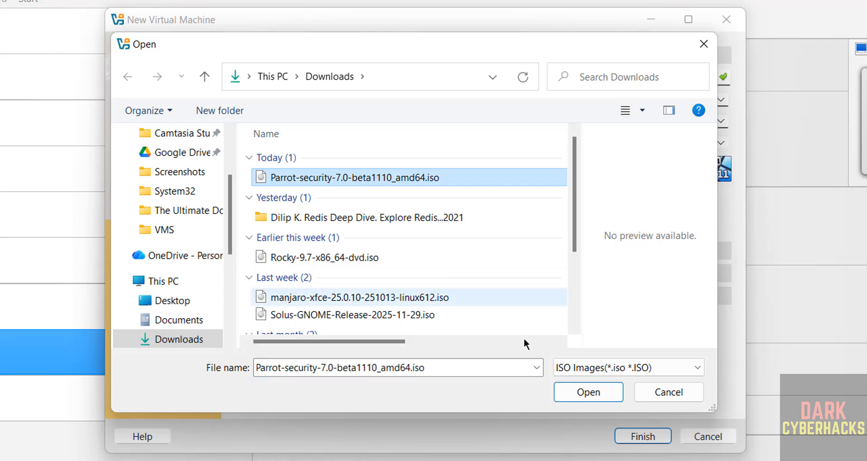
{"action": "left_click", "coordinate": [586, 389]}
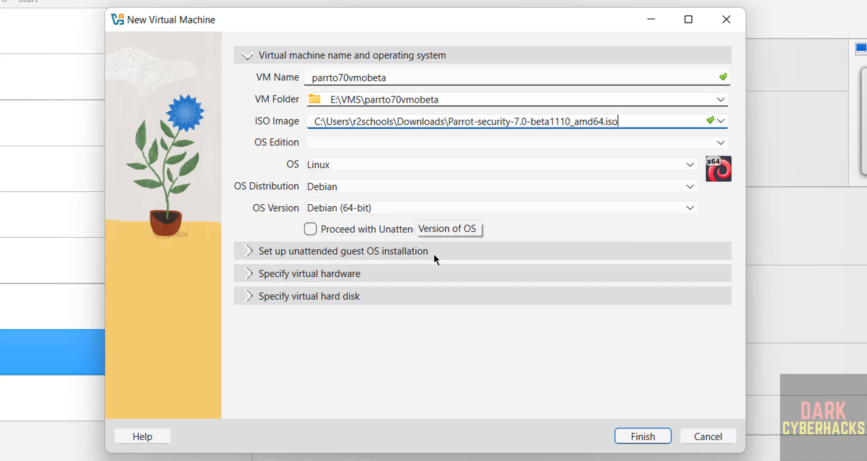
Set the virtual hardware to 4096 MB of base memory and 2 CPUs
{"action": "left_click", "coordinate": [310, 273]}
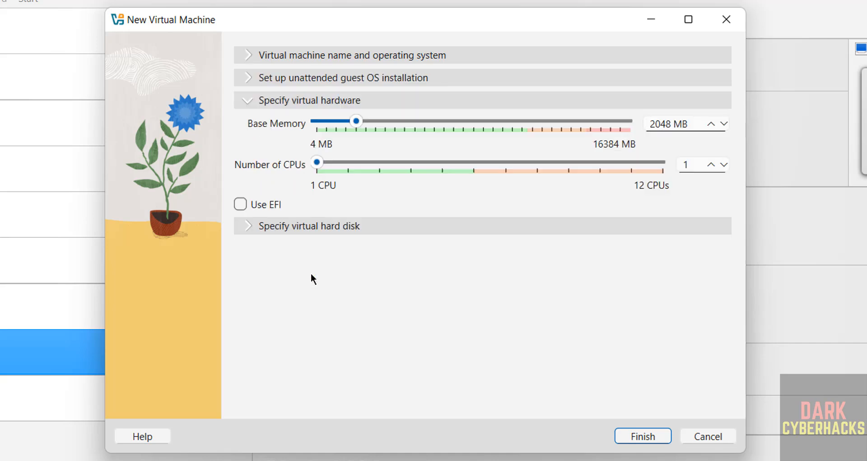
{"action": "double_click", "coordinate": [653, 125]}
{"action": "type", "text": "4096"}
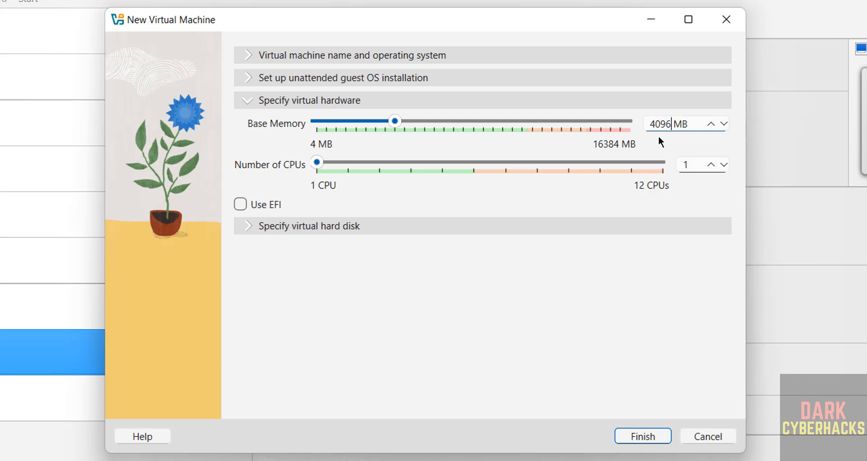
{"action": "key", "text": "Tab"}
{"action": "type", "text": "2"}
Set the new virtual hard disk's size to 50 GB and finish creating the virtual machine
{"action": "left_click", "coordinate": [382, 224]}
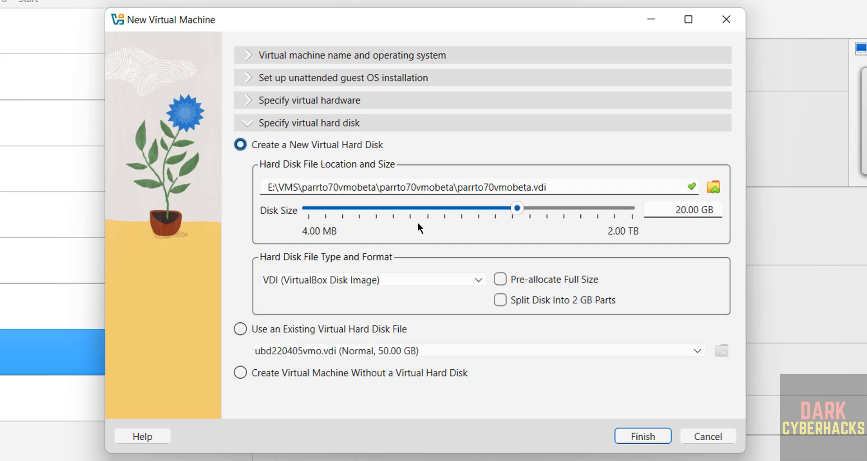
{"action": "double_click", "coordinate": [677, 209]}
{"action": "type", "text": "50"}
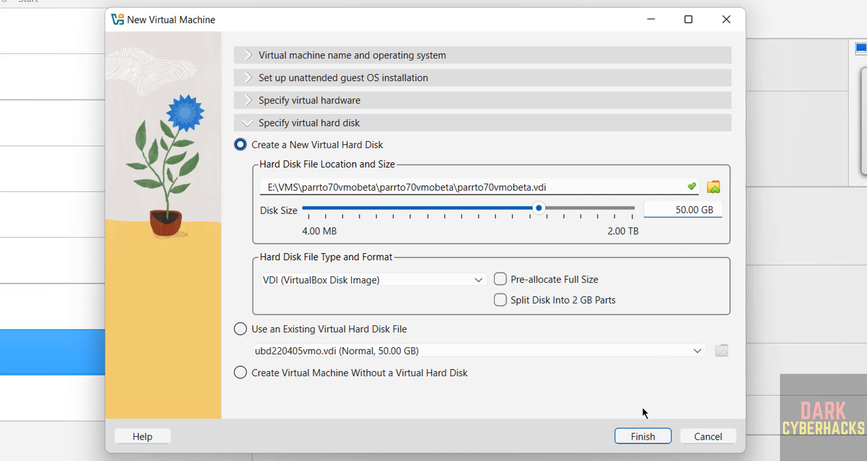
{"action": "left_click", "coordinate": [641, 435]}
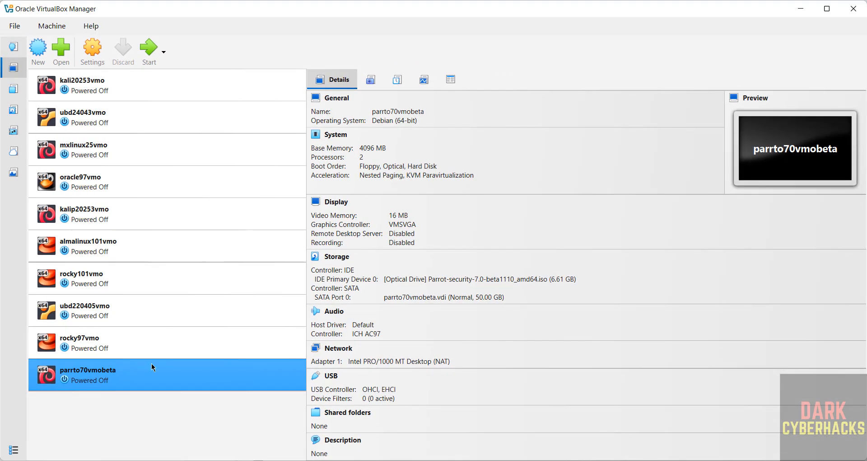
{"action": "right_click", "coordinate": [127, 370]}
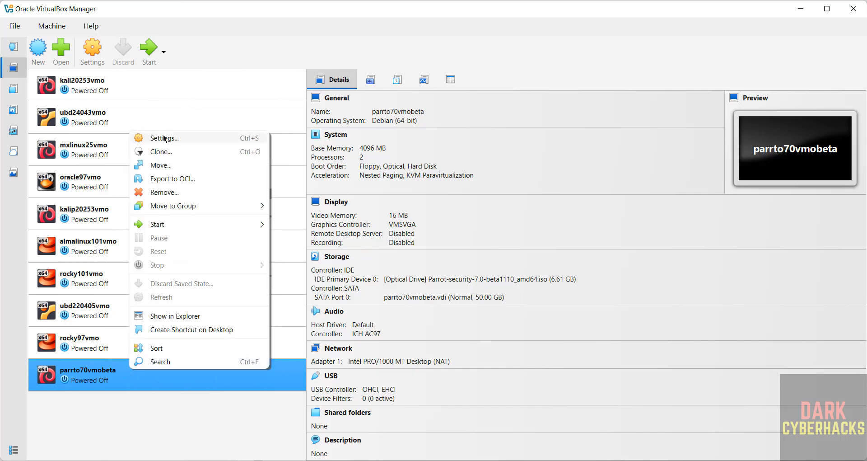
{"action": "left_click", "coordinate": [459, 39]}
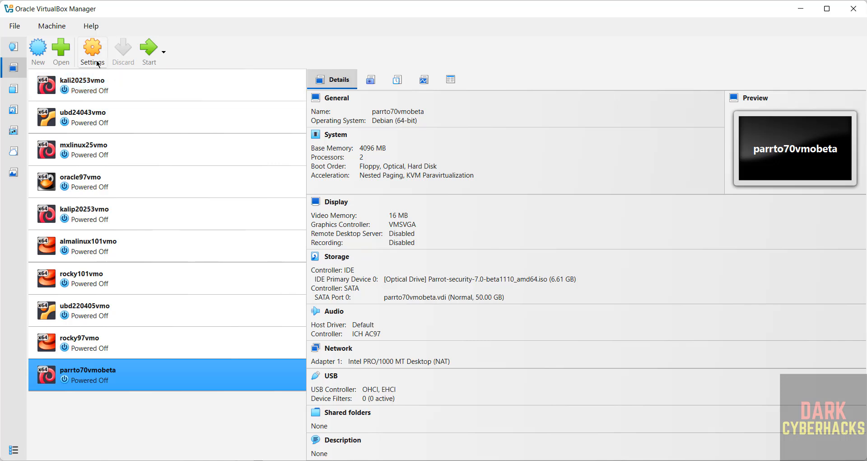
{"action": "left_click", "coordinate": [51, 28]}
{"action": "left_click", "coordinate": [270, 50]}
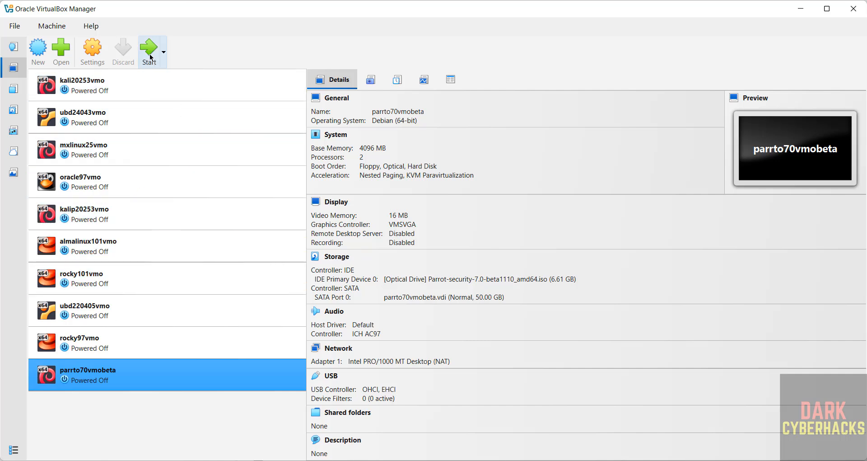
Start the parrto70vmobeta virtual machine with GUI
{"action": "right_click", "coordinate": [129, 373]}
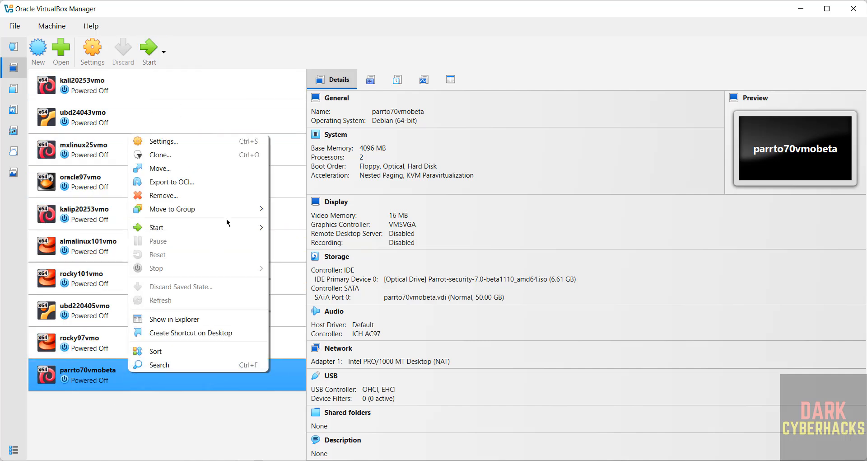
{"action": "mouse_move", "coordinate": [221, 227]}
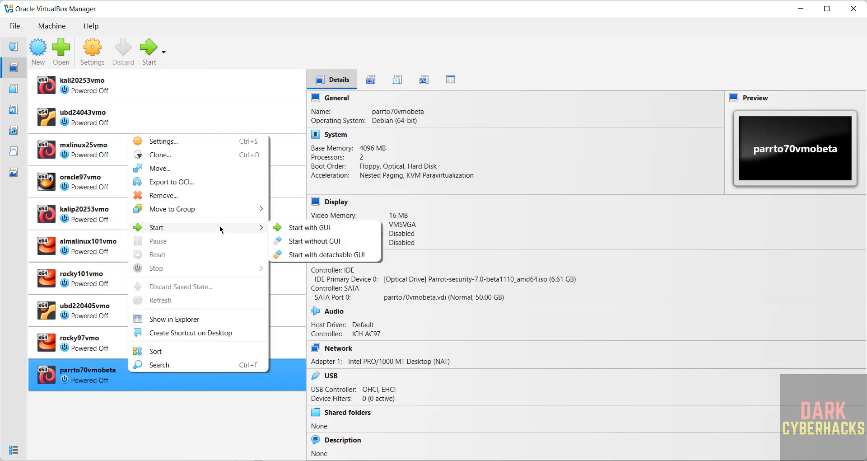
{"action": "left_click", "coordinate": [328, 228]}
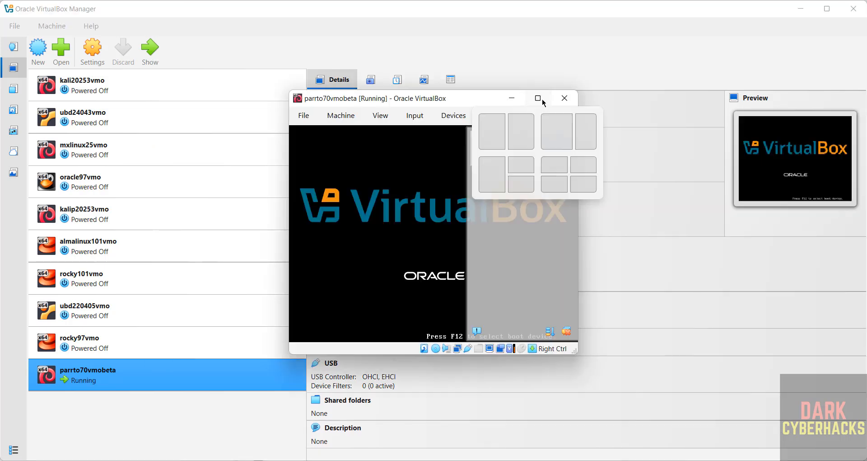
Maximize the virtual machine's window and boot Parrot security 7.0-beta1110 with the Try / Install option
{"action": "left_click", "coordinate": [538, 95]}
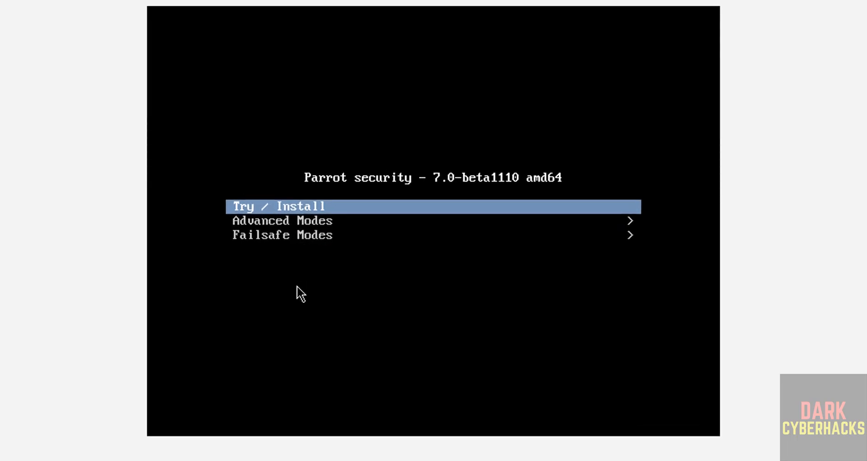
{"action": "key", "text": "Down"}
{"action": "key", "text": "Down"}
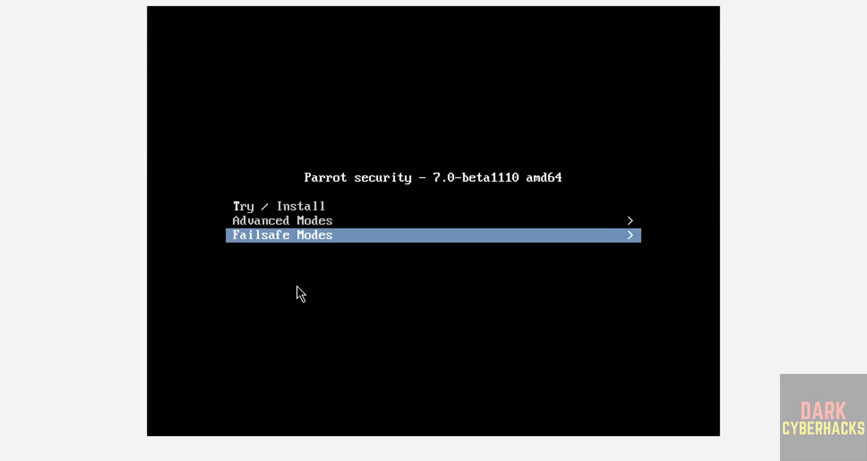
{"action": "key", "text": "Up"}
{"action": "key", "text": "Up"}
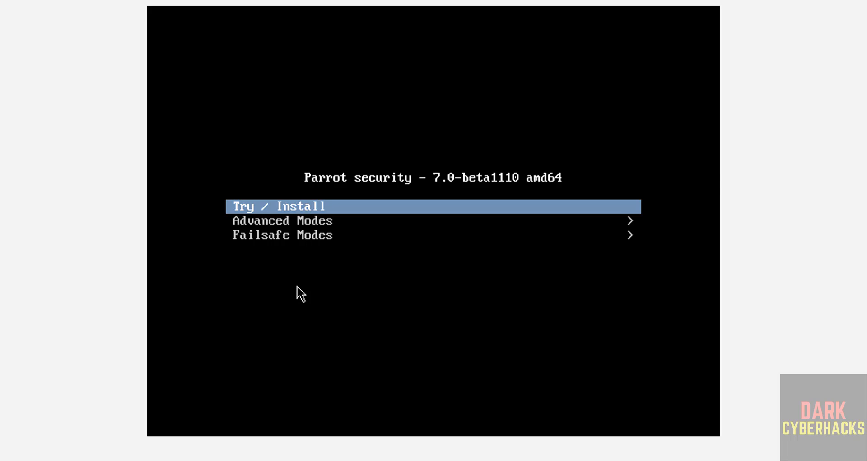
{"action": "key", "text": "Return"}
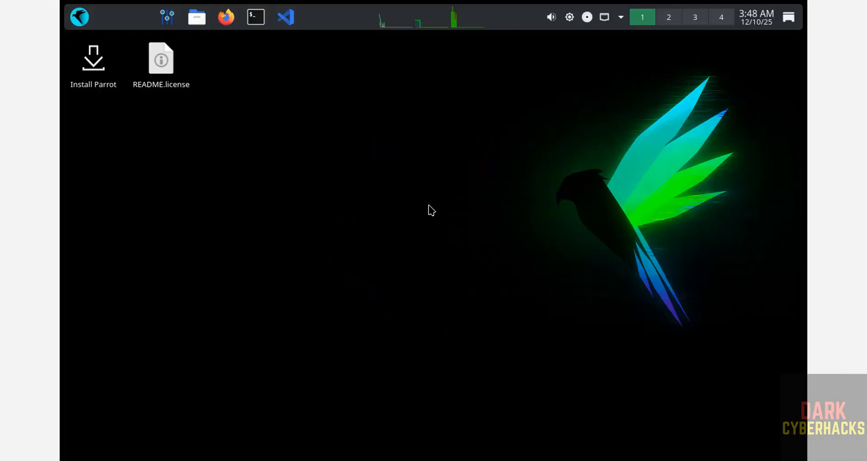
Launch Install Parrot from the live desktop and accept American English and the America / New York location
{"action": "left_click", "coordinate": [90, 63]}
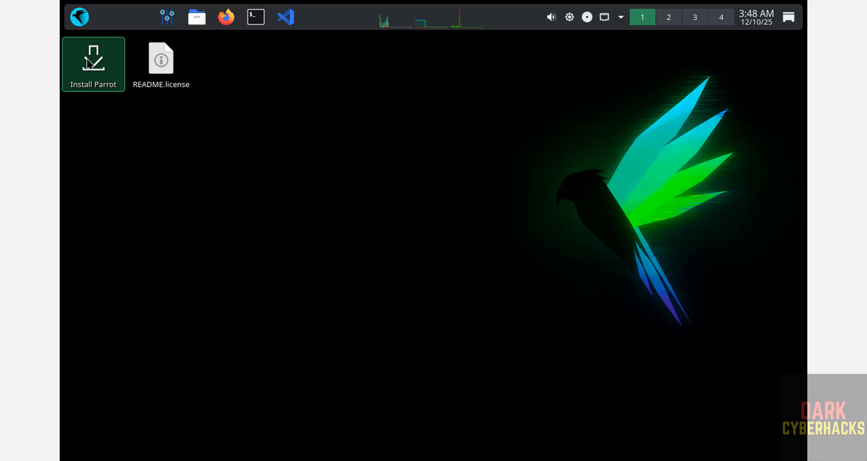
{"action": "double_click", "coordinate": [89, 63]}
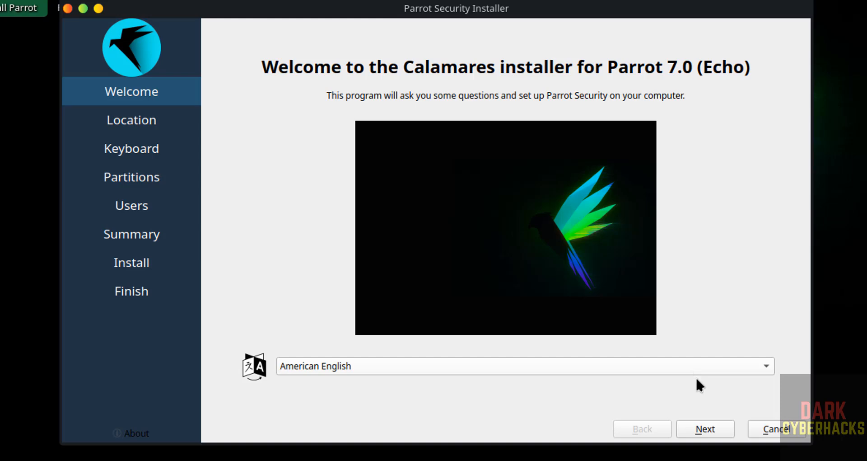
{"action": "left_click", "coordinate": [705, 428]}
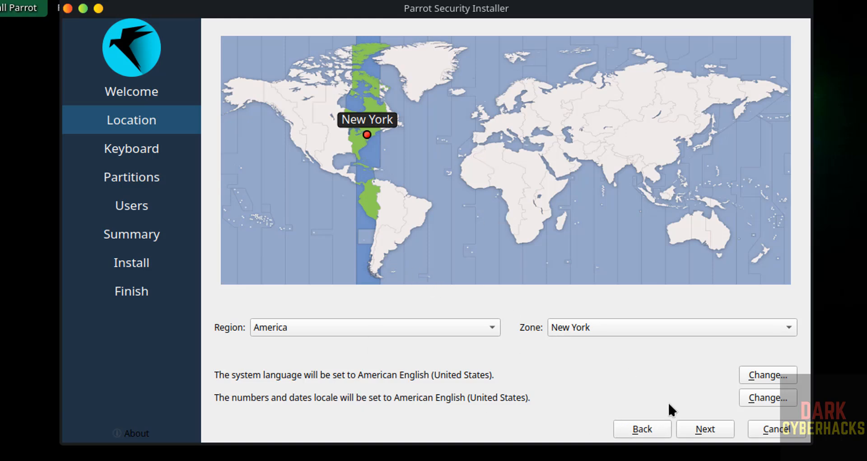
{"action": "left_click", "coordinate": [707, 431]}
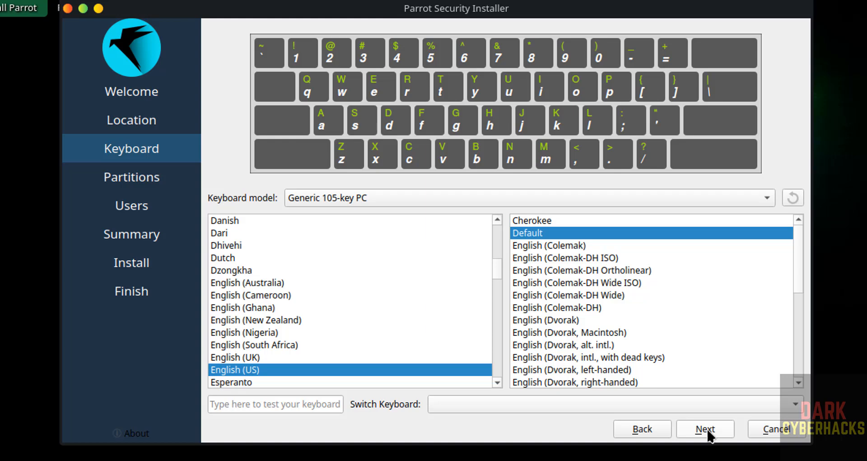
Accept the English (US) default keyboard layout and choose Erase disk with no swap for the 50 GiB VBOX HARDDISK
{"action": "left_click", "coordinate": [707, 430]}
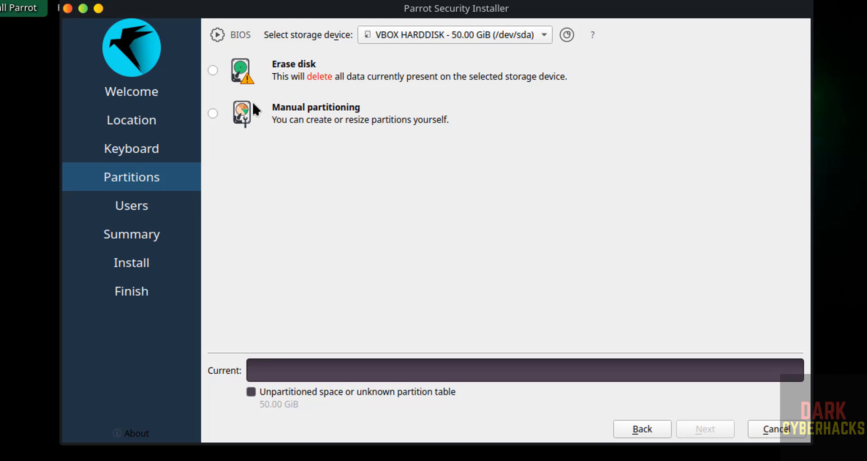
{"action": "left_click", "coordinate": [214, 69]}
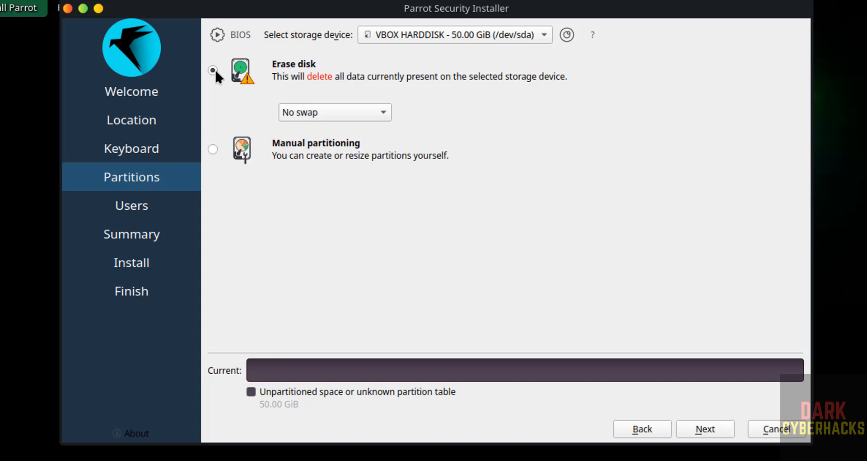
{"action": "left_click", "coordinate": [703, 434]}
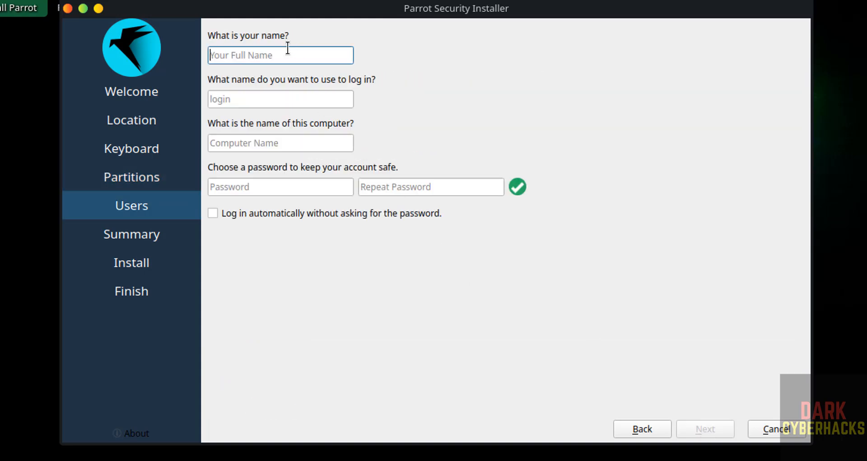
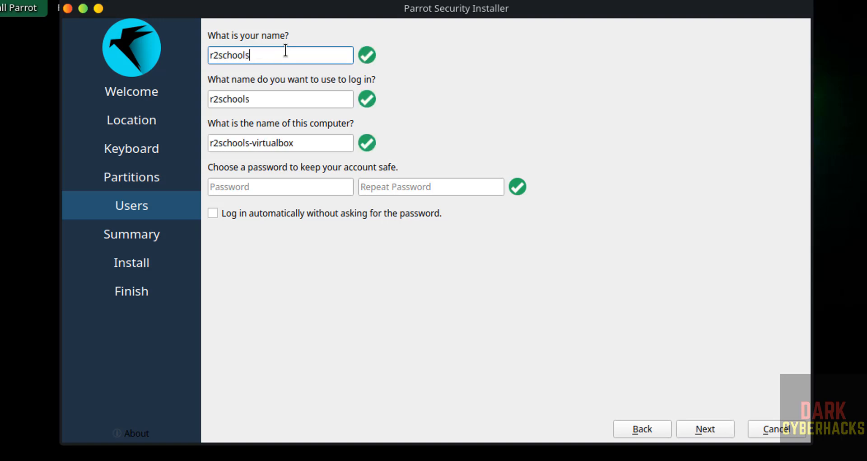
Enter the account's full name and login name, and name the computer parr7betavm
{"action": "key", "text": "Tab"}
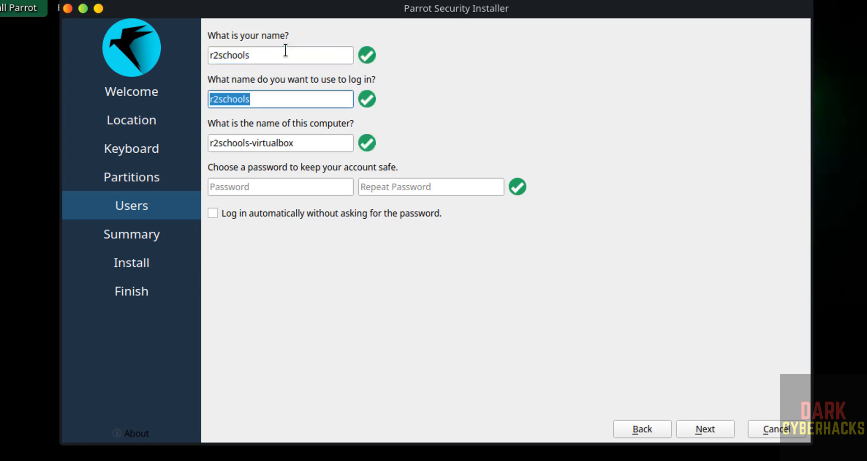
{"action": "key", "text": "Tab"}
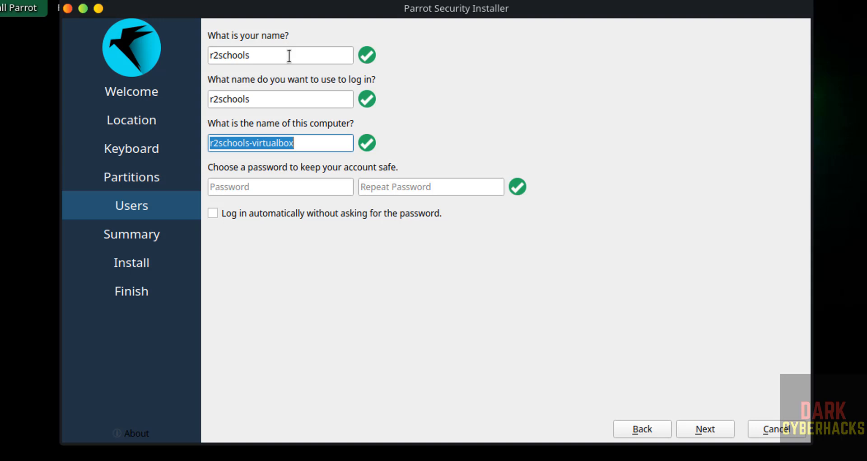
{"action": "type", "text": "parr7betavm"}
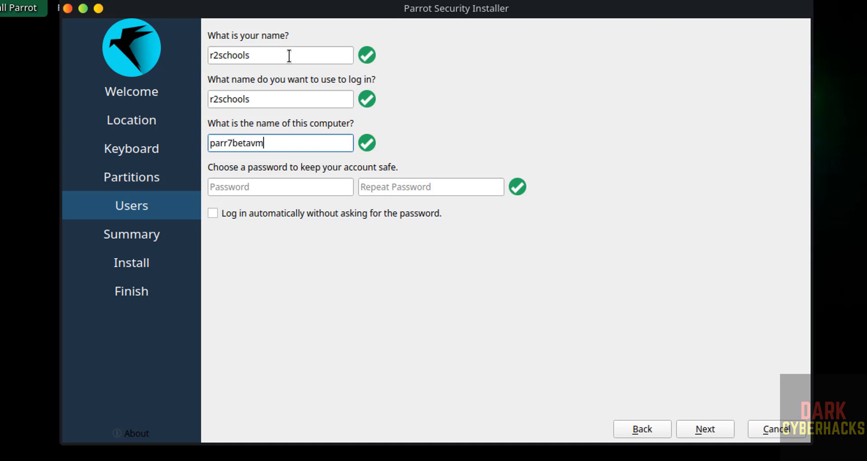
{"action": "key", "text": "Tab"}
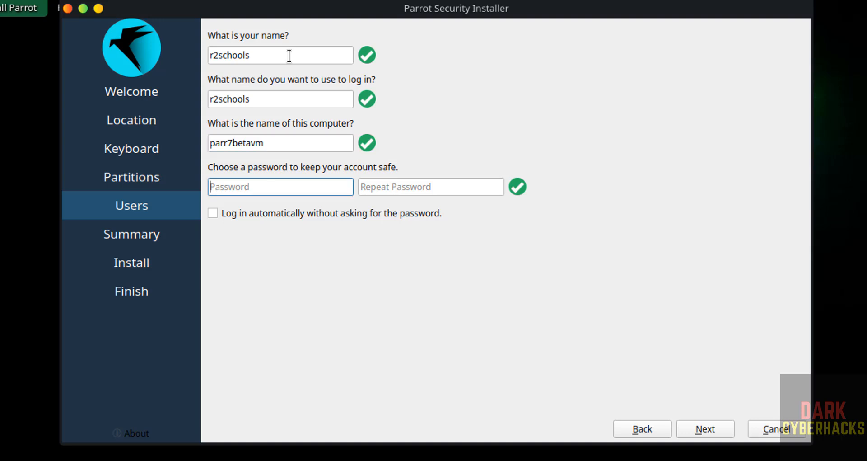
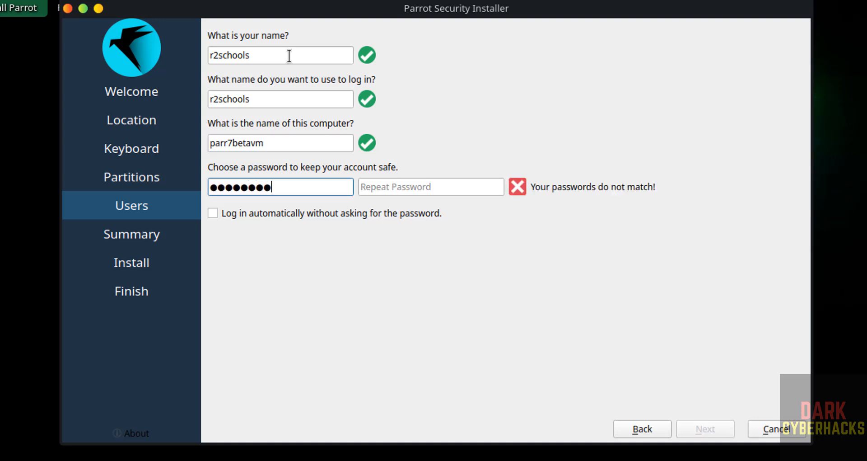
Enter the new account's password in both the password and repeat-password fields
{"action": "key", "text": "Tab"}
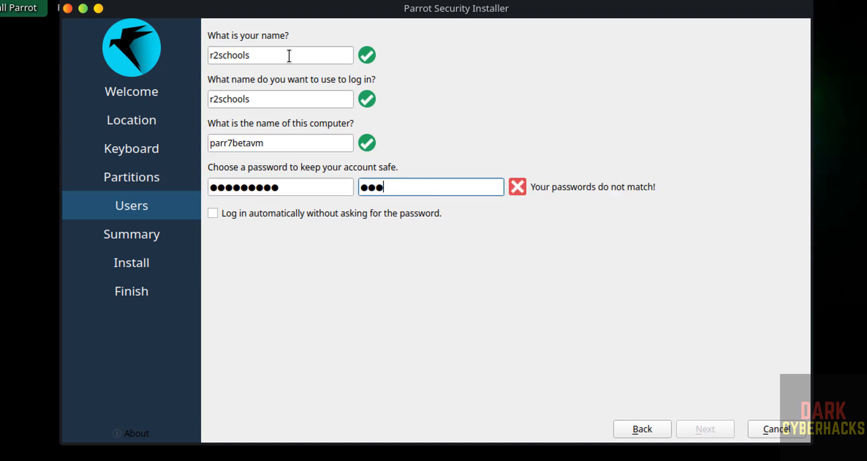
{"action": "key", "text": "BackSpace"}
{"action": "key", "text": "BackSpace"}
{"action": "key", "text": "BackSpace"}
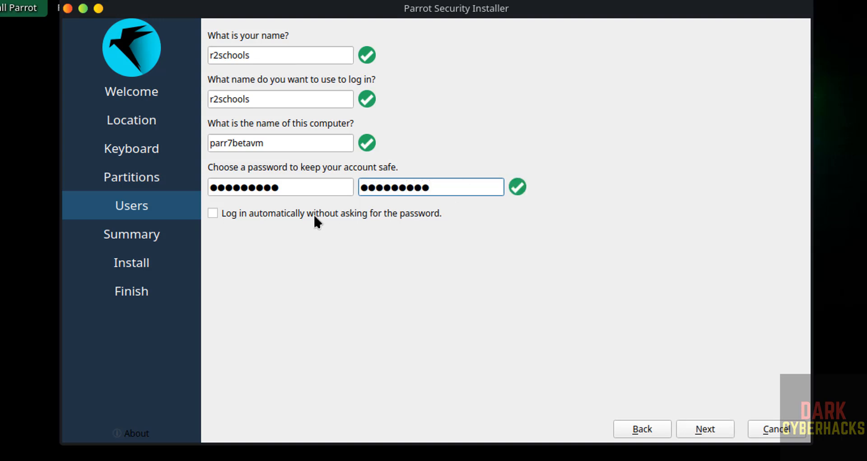
Continue to the installation summary and start installing Parrot 7, confirming the changes to the disk
{"action": "left_click", "coordinate": [717, 436]}
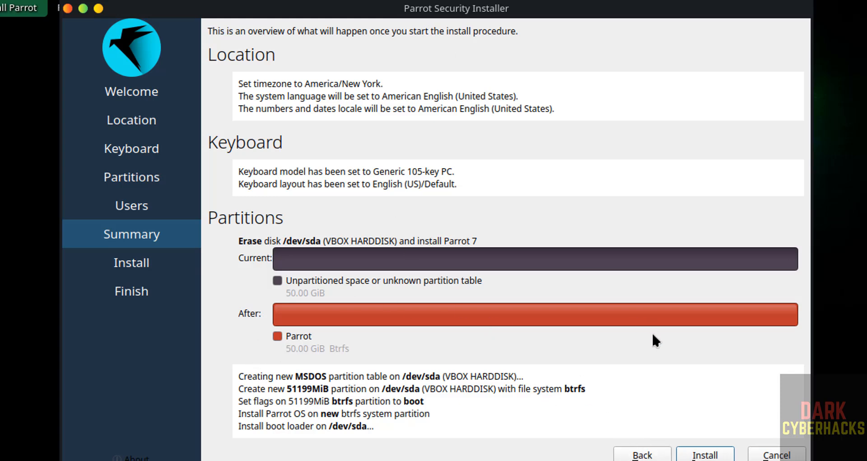
{"action": "left_click", "coordinate": [696, 456]}
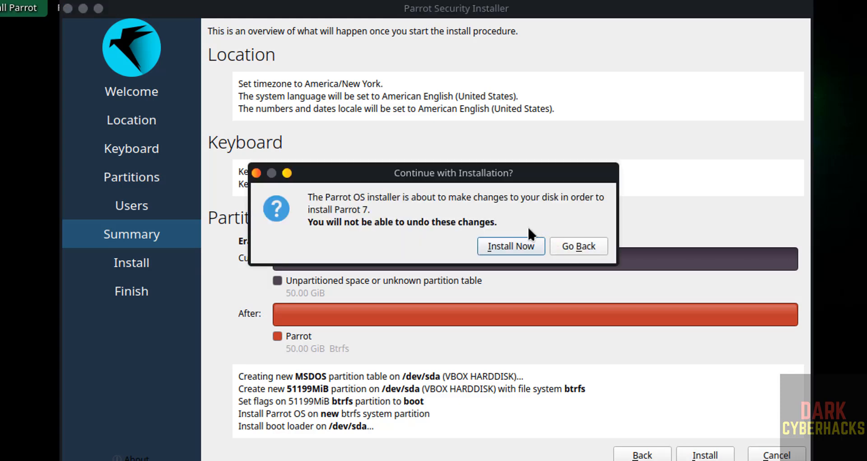
{"action": "left_click", "coordinate": [501, 246]}
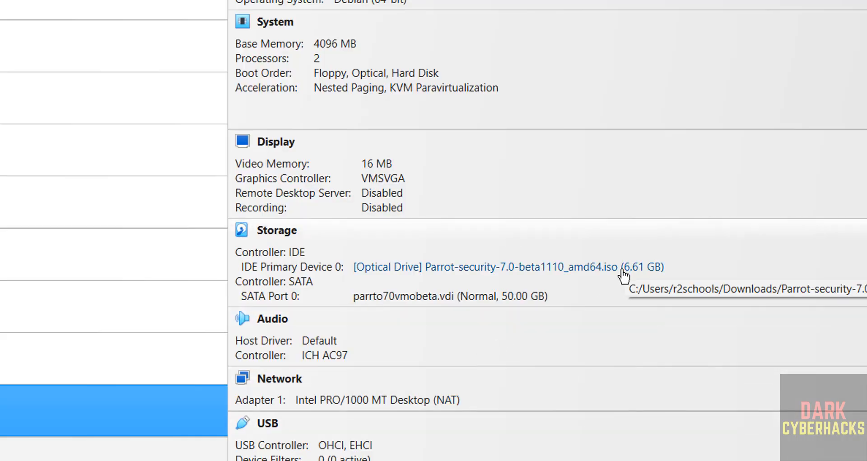
Check the disk options of the virtual optical drive holding the Parrot ISO, and finish the installer with Restart now enabled
{"action": "left_click", "coordinate": [623, 270]}
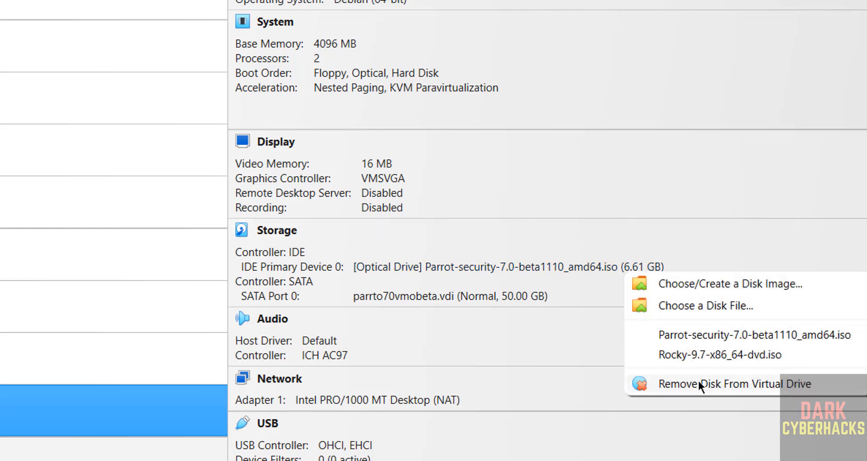
{"action": "key", "text": "Escape"}
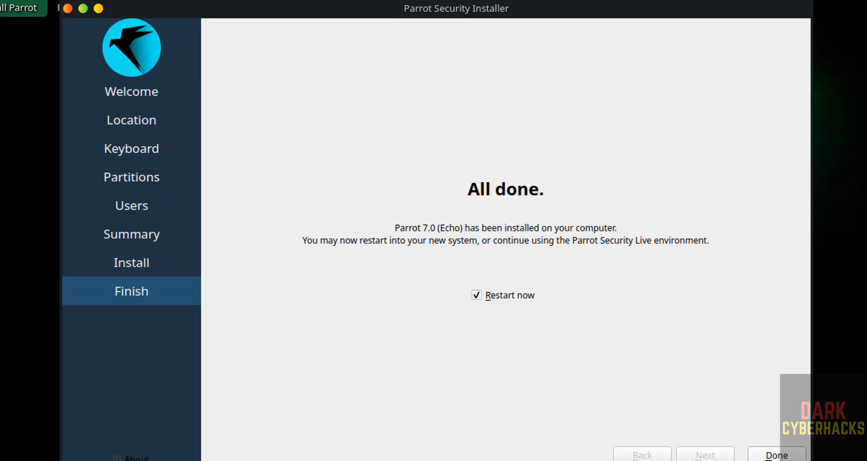
{"action": "left_click", "coordinate": [790, 457]}
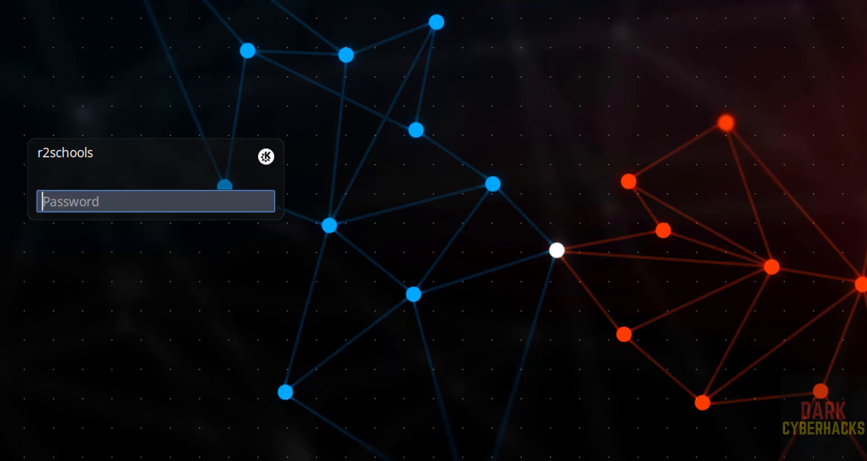
Log in to the installed system with the account password and decline the check for updates
{"action": "type", "text": "•••••••••"}
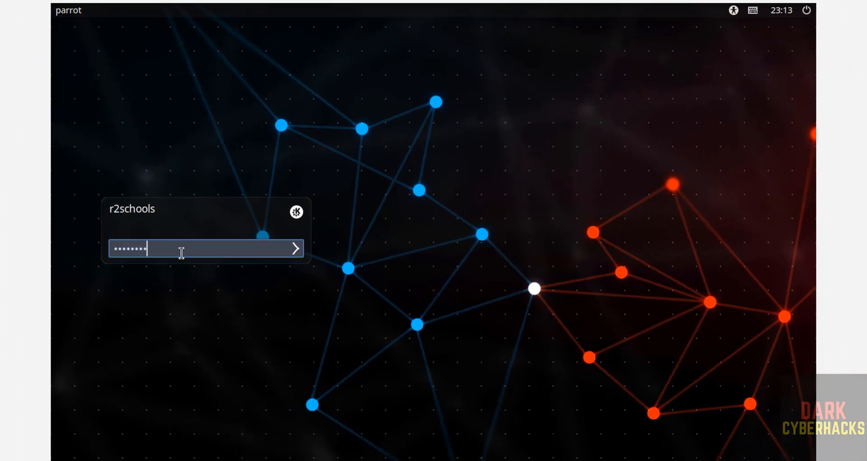
{"action": "key", "text": "Return"}
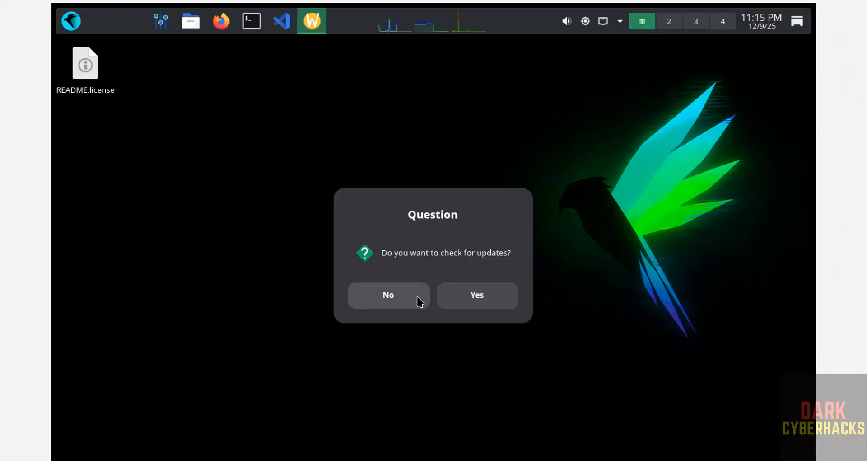
{"action": "left_click", "coordinate": [408, 302]}
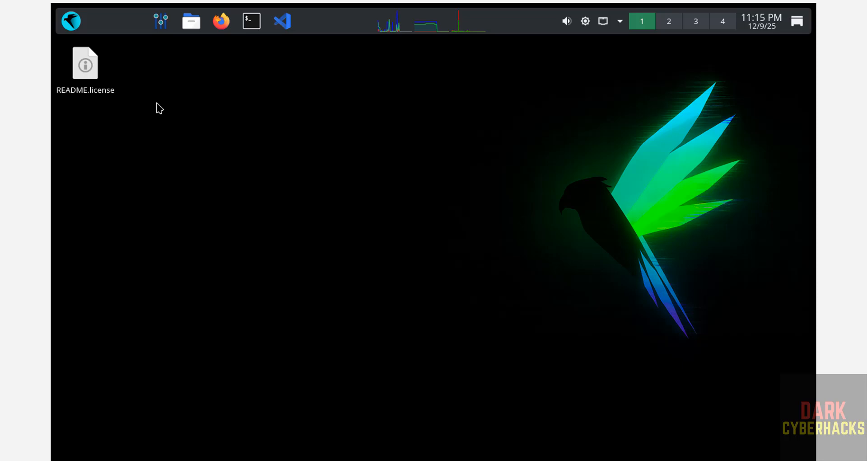
Open Konsole and display the operating system release details with more /etc/os-release
{"action": "left_click", "coordinate": [250, 21]}
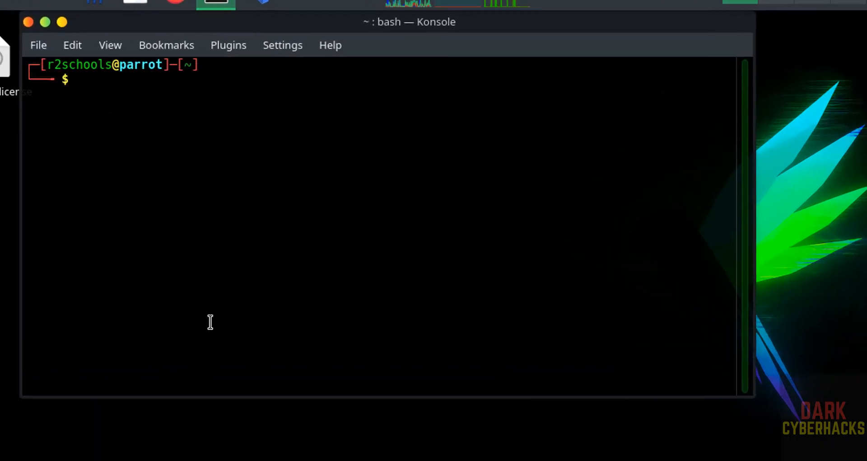
{"action": "type", "text": "mo"}
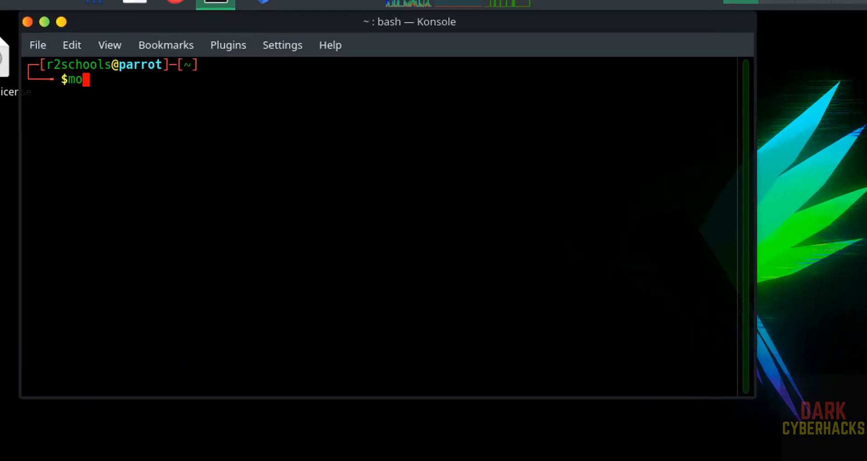
{"action": "type", "text": "re /etc/os"}
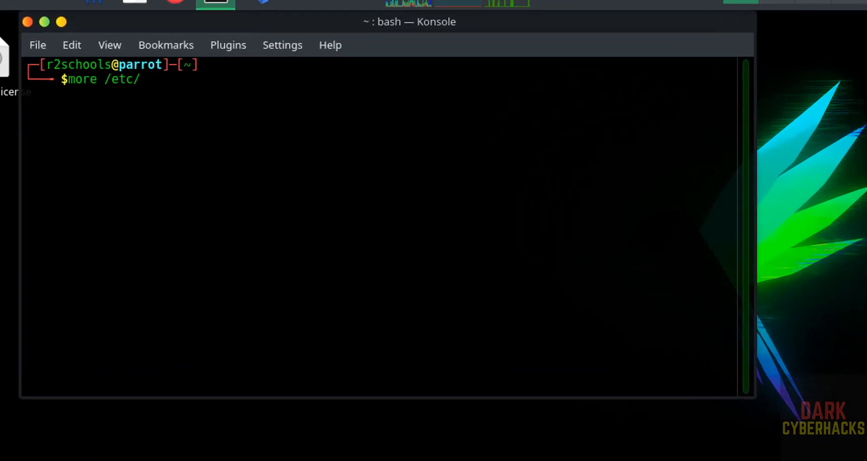
{"action": "type", "text": "-release"}
{"action": "key", "text": "Return"}
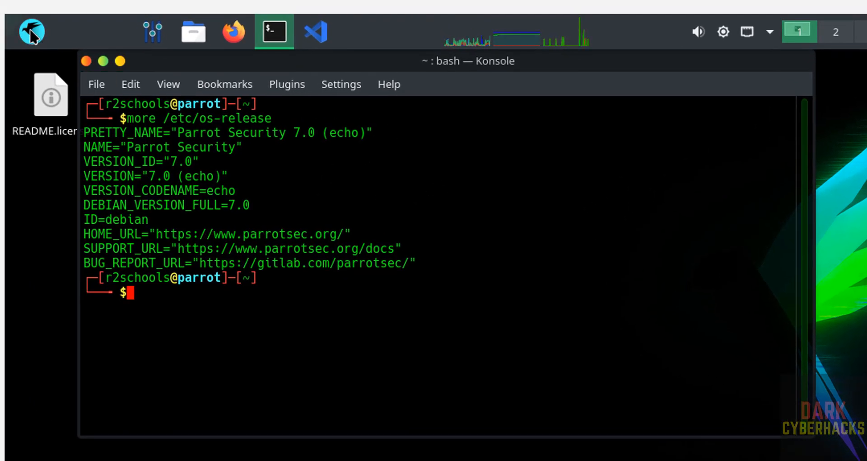
Browse the Pentesting tool categories among the installed applications, and return to the terminal
{"action": "left_click", "coordinate": [30, 32]}
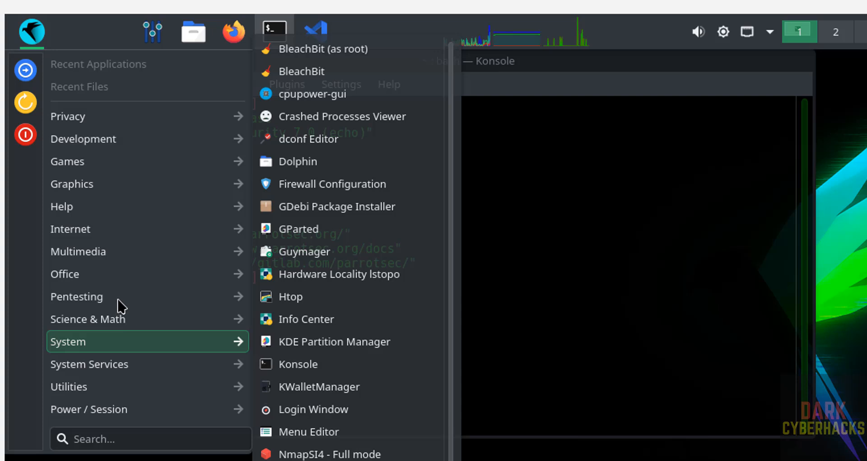
{"action": "mouse_move", "coordinate": [117, 301]}
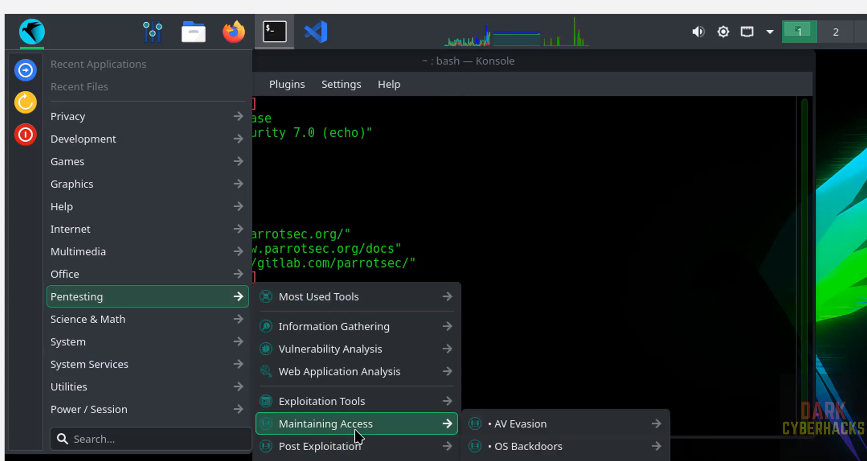
{"action": "left_click", "coordinate": [556, 213]}
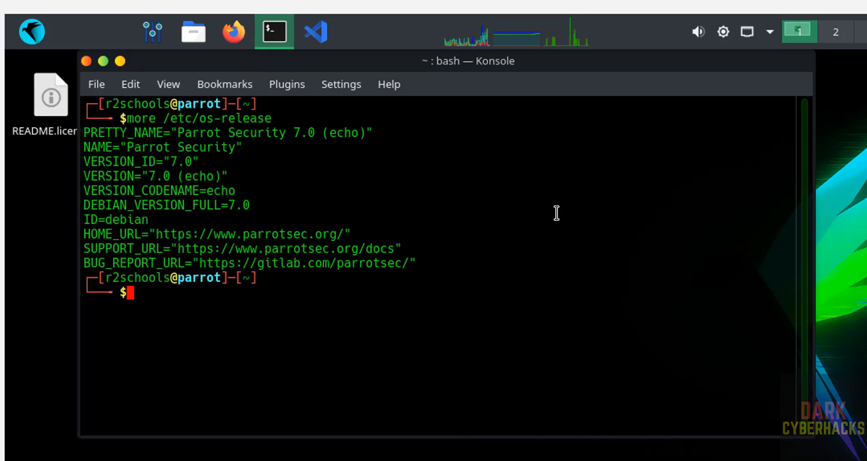
Run sudo apt update && sudo apt upgrade in the terminal
{"action": "type", "text": "sud"}
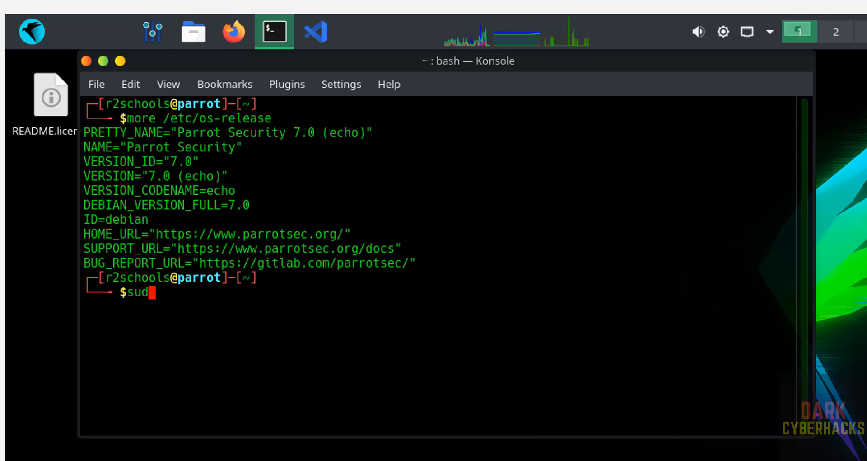
{"action": "type", "text": "o apt up"}
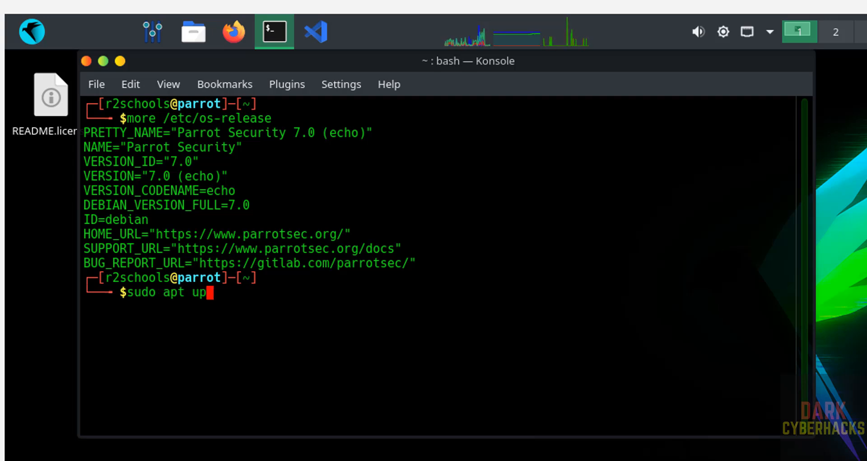
{"action": "type", "text": "date &"}
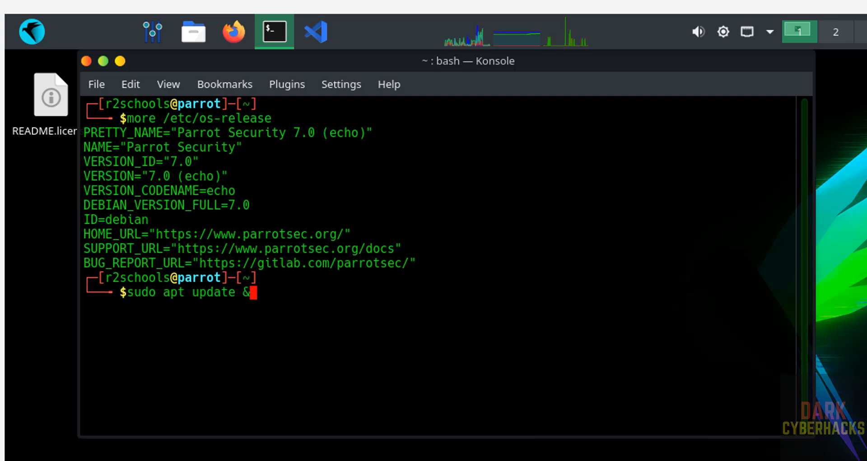
{"action": "type", "text": "7 sudo apt"}
{"action": "key", "text": "BackSpace"}
{"action": "key", "text": "BackSpace"}
{"action": "key", "text": "BackSpace"}
{"action": "key", "text": "BackSpace"}
{"action": "key", "text": "BackSpace"}
{"action": "key", "text": "BackSpace"}
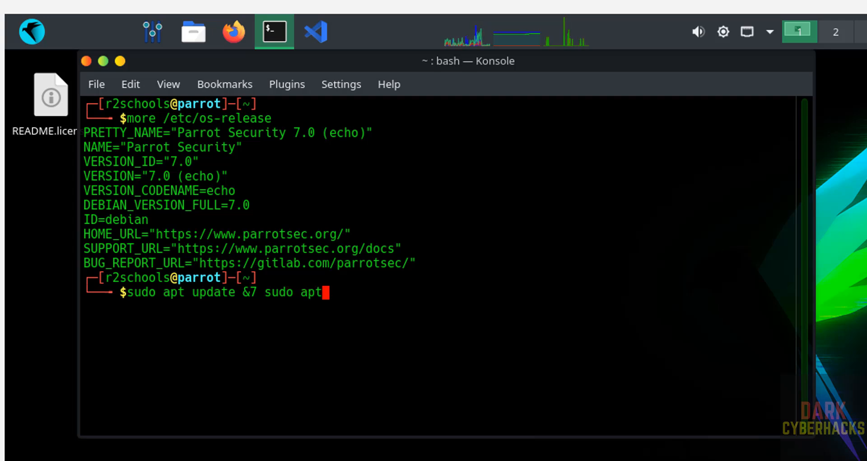
{"action": "key", "text": "BackSpace"}
{"action": "key", "text": "BackSpace"}
{"action": "key", "text": "BackSpace"}
{"action": "key", "text": "BackSpace"}
{"action": "key", "text": "BackSpace"}
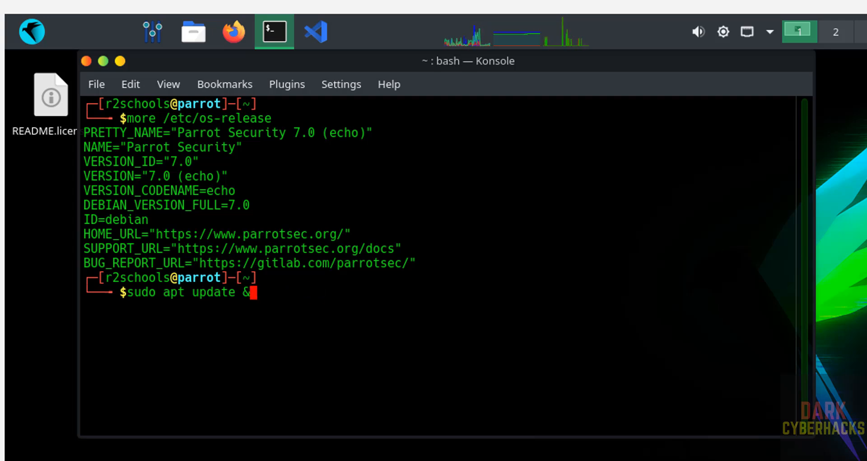
{"action": "type", "text": "& sudo apt"}
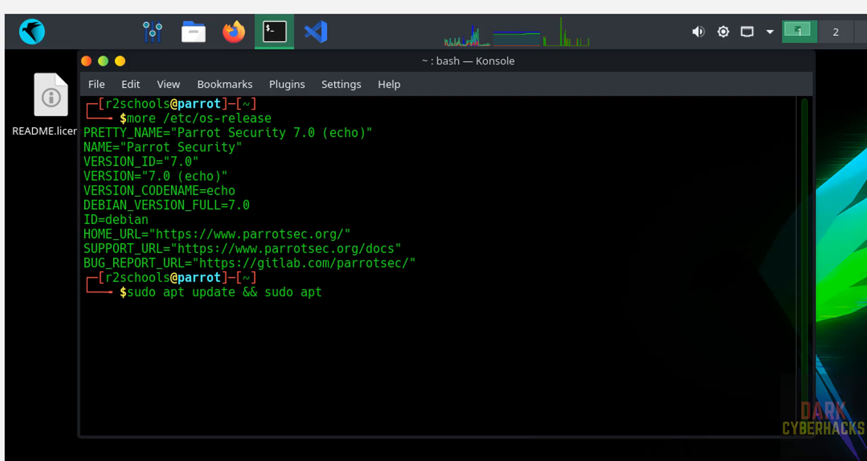
{"action": "type", "text": " upgrade"}
{"action": "key", "text": "Return"}
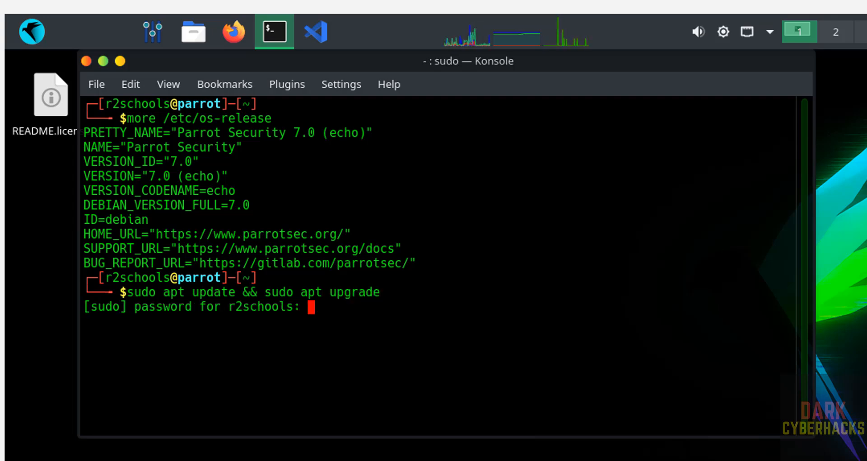
Submit the sudo account password and accept the package upgrade with y
{"action": "key", "text": "Return"}
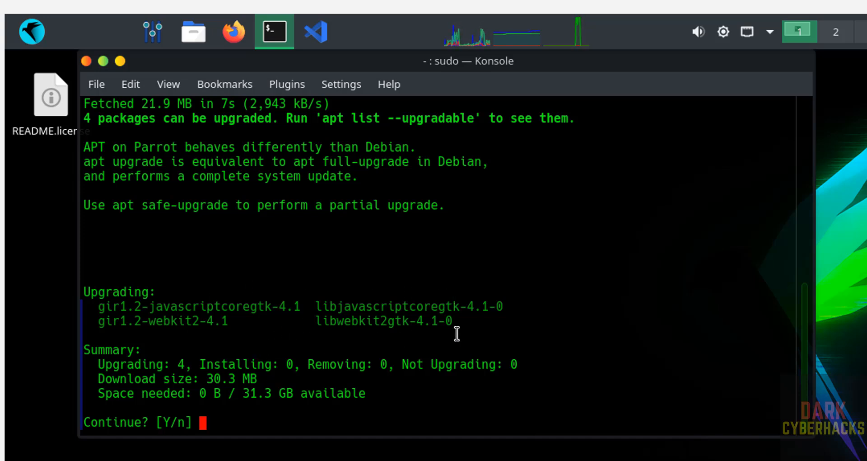
{"action": "type", "text": "y"}
{"action": "key", "text": "Return"}
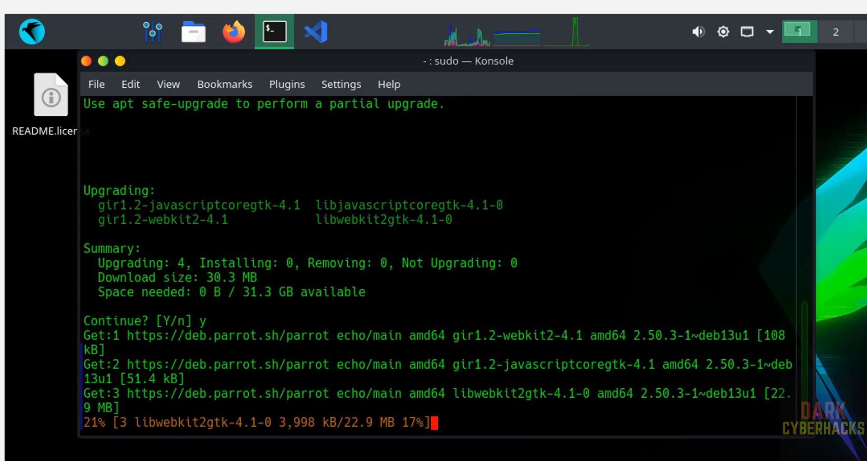